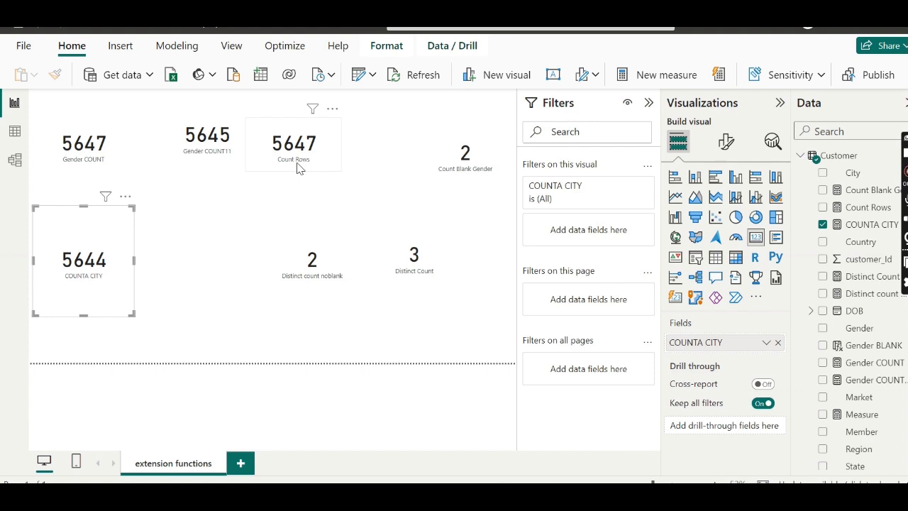
# - Create a new measure named "Count of all German Customers" in the Customer table
pyautogui.click(642, 75)
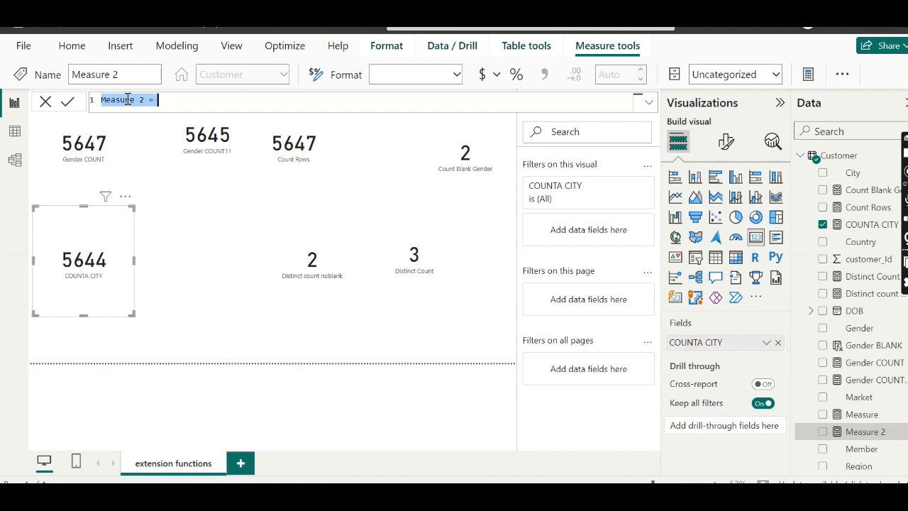
pyautogui.write('Count of')
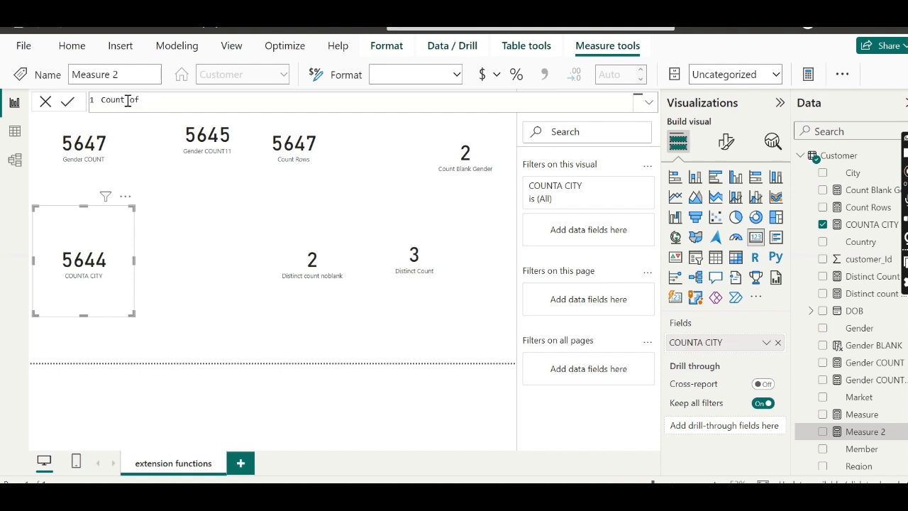
pyautogui.write(' all ')
pyautogui.write('Gen')
pyautogui.write('man')
pyautogui.write(' Custo')
pyautogui.write('mers')
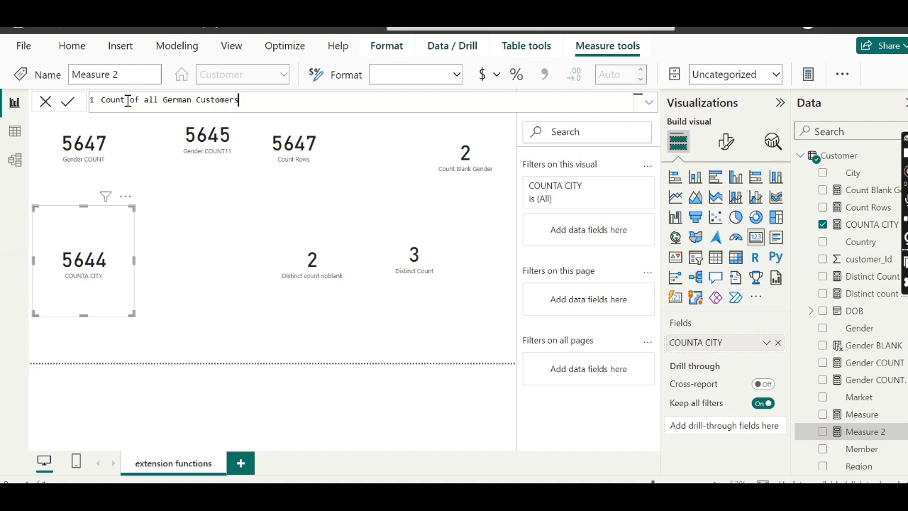
pyautogui.write(' =')
# - Start the measure's formula with COUNTROWS around a CALCULATETABLE that takes the Customer table as its first argument
pyautogui.write('COU')
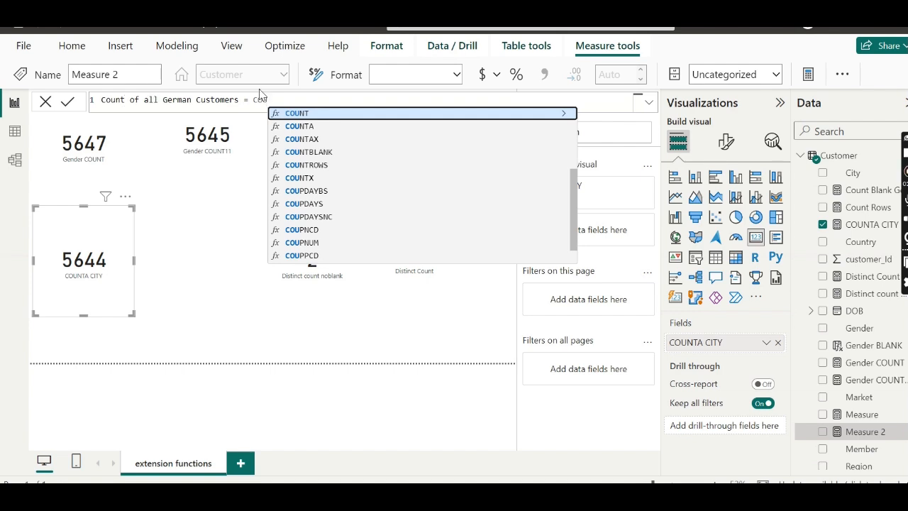
pyautogui.click(312, 165)
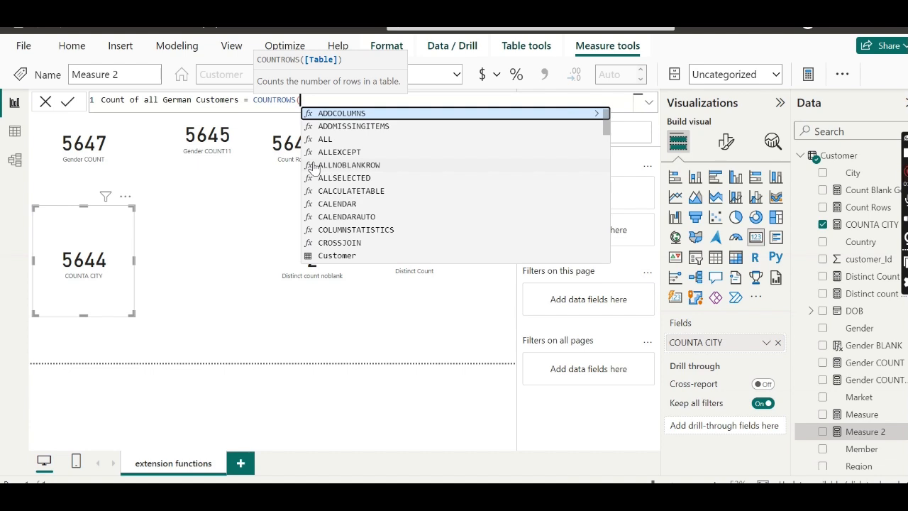
pyautogui.write('CA')
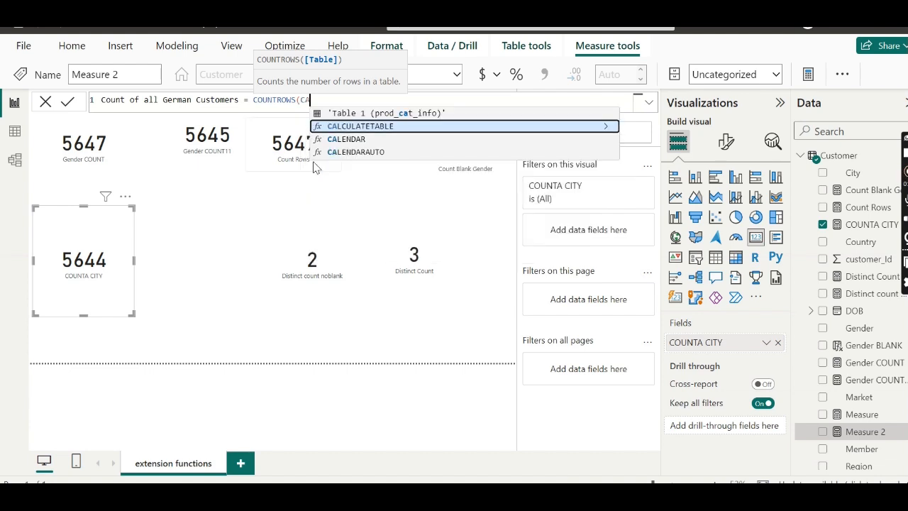
pyautogui.click(353, 128)
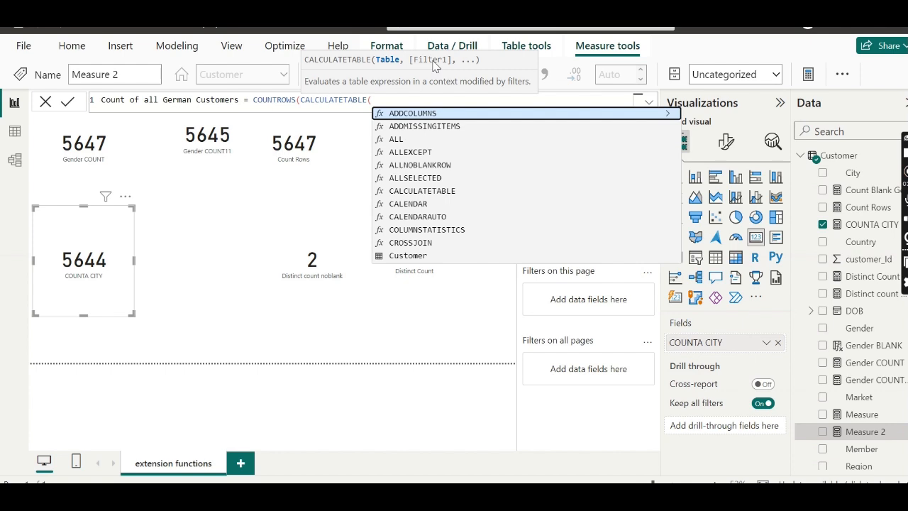
pyautogui.write('C')
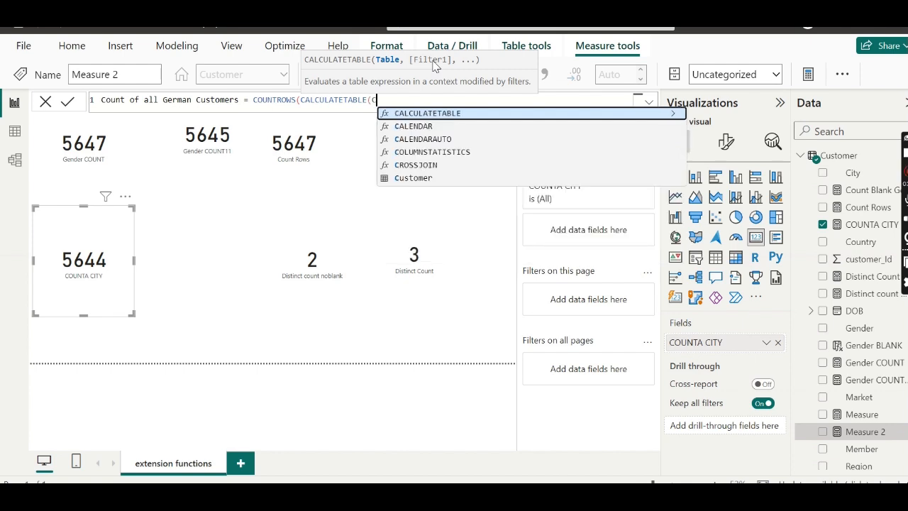
pyautogui.click(406, 178)
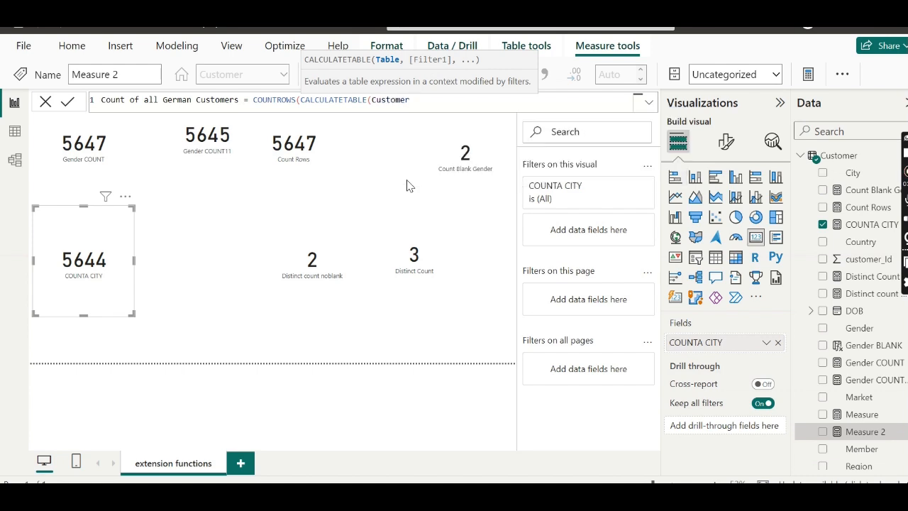
pyautogui.write(',')
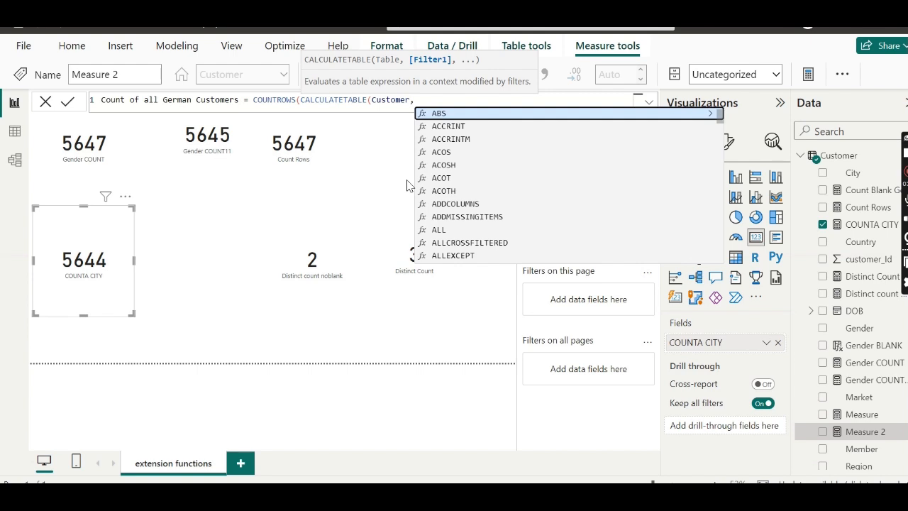
# - Add the filter Customer[Country] == "Germany" to CALCULATETABLE, close both functions and commit the measure
pyautogui.write('C')
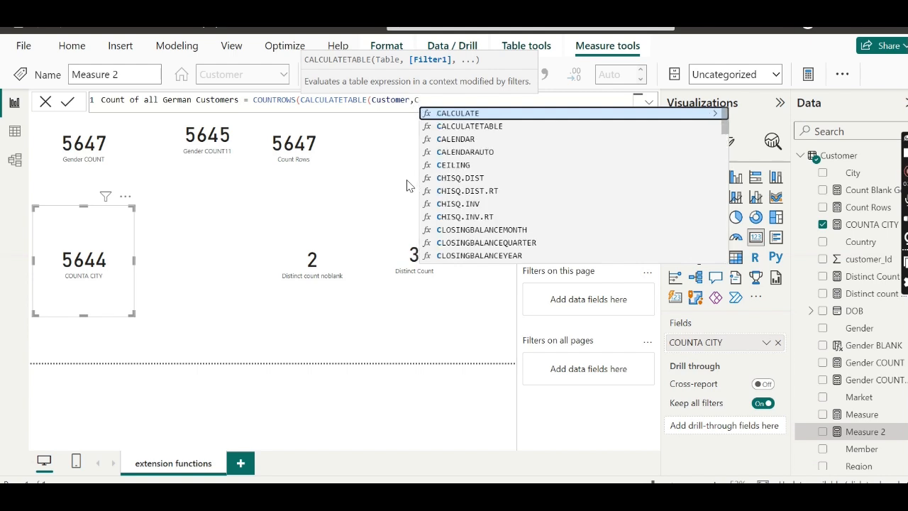
pyautogui.write('us')
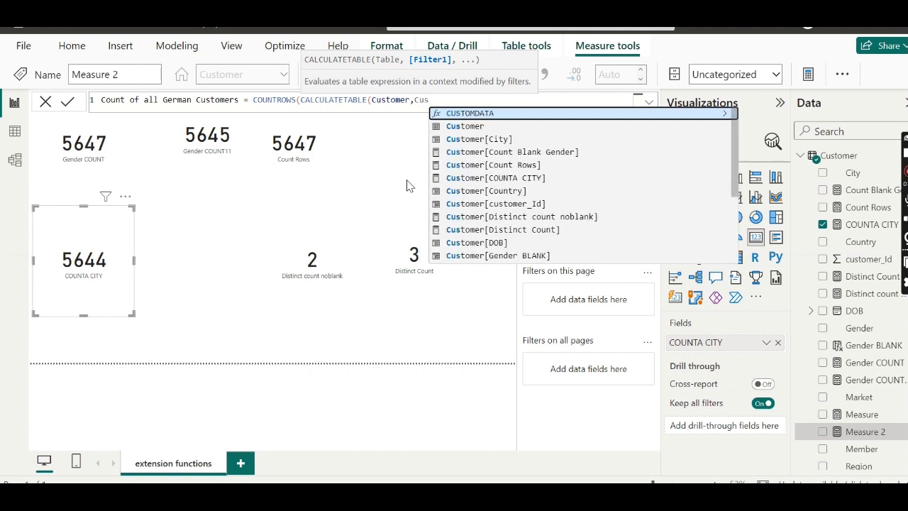
pyautogui.click(496, 191)
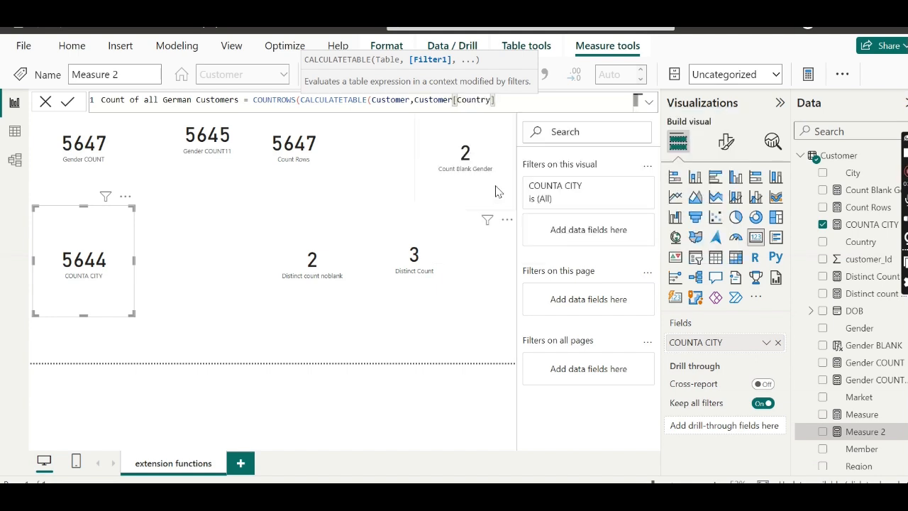
pyautogui.write('==')
pyautogui.write(' "')
pyautogui.write('"')
pyautogui.write('Ge')
pyautogui.write('rmany')
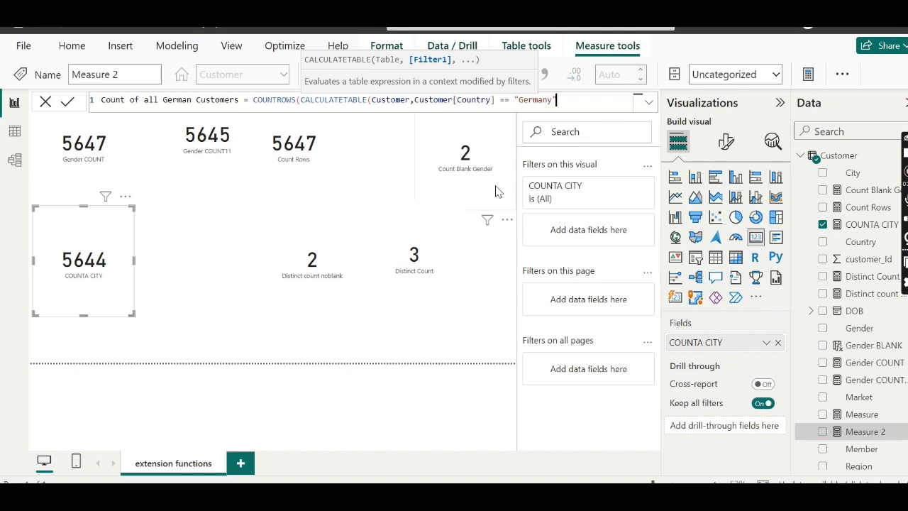
pyautogui.write('))')
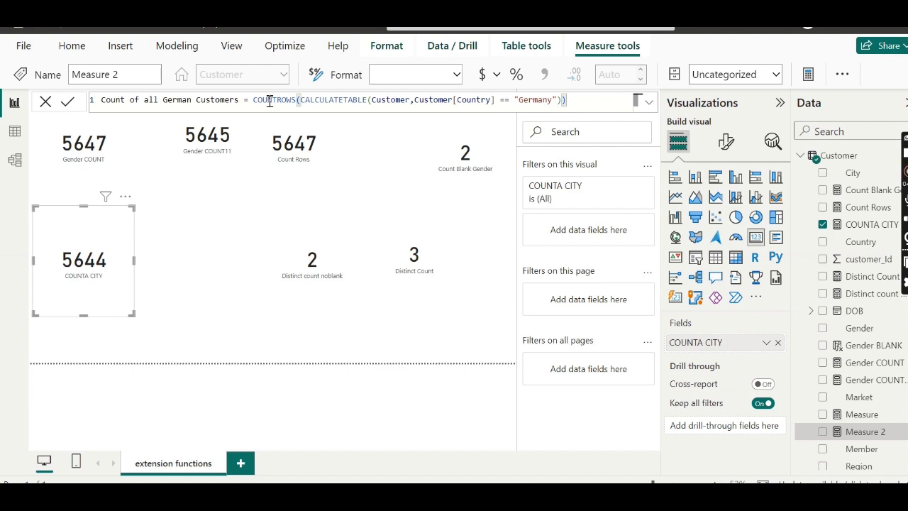
pyautogui.press('Return')
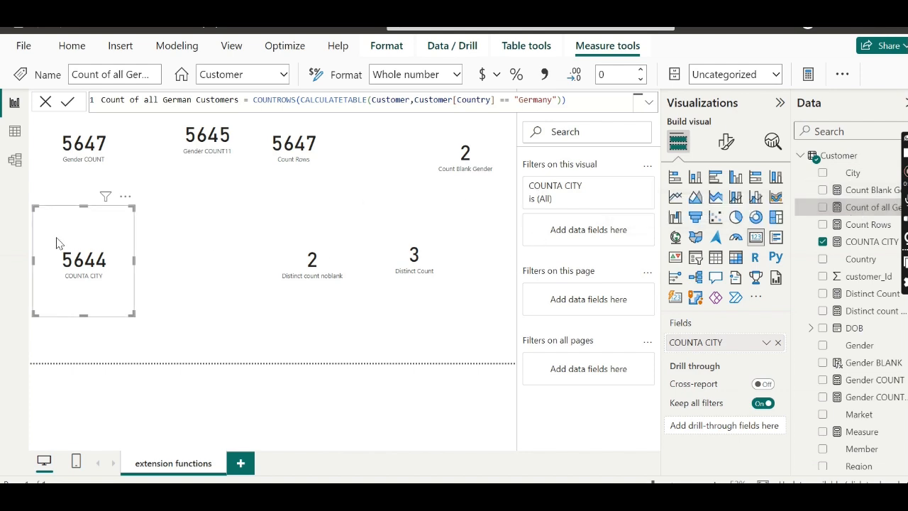
# - Move the COUNTA CITY card next to the Distinct count noblank card
pyautogui.moveTo(102, 259); pyautogui.dragTo(247, 273)
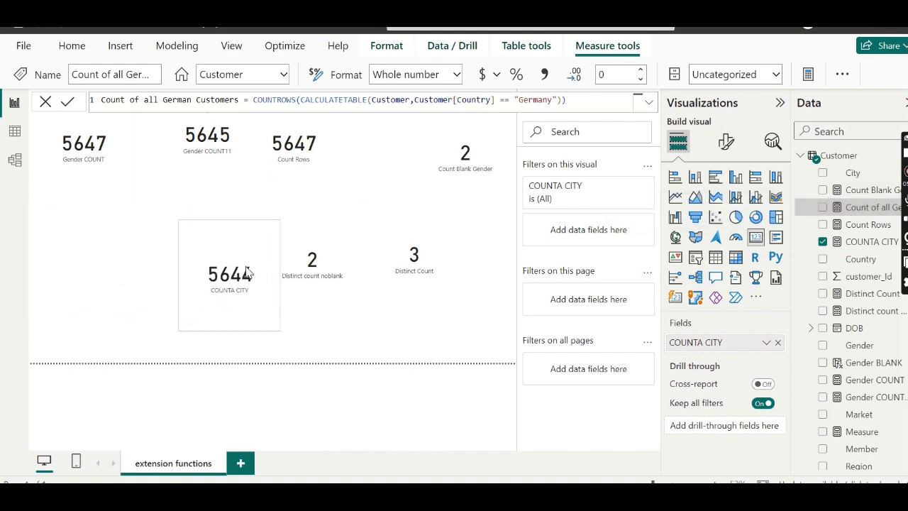
pyautogui.doubleClick(85, 282)
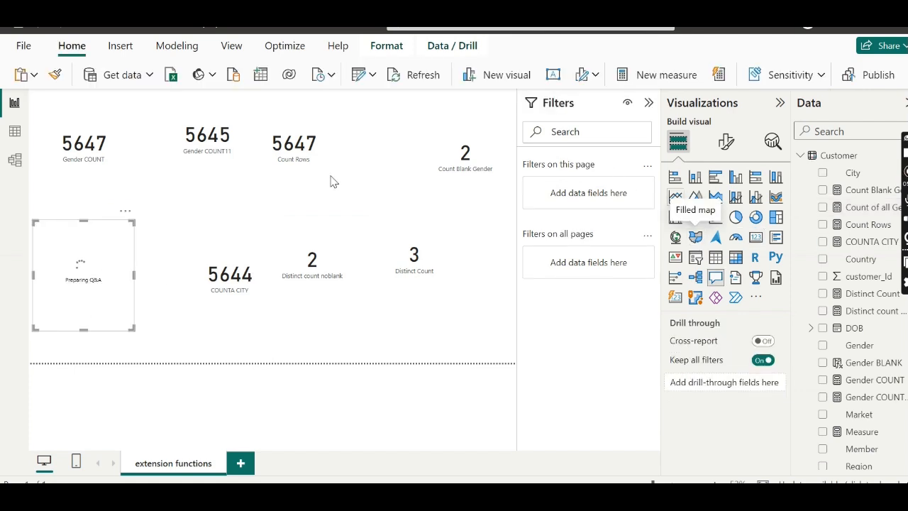
pyautogui.click(124, 213)
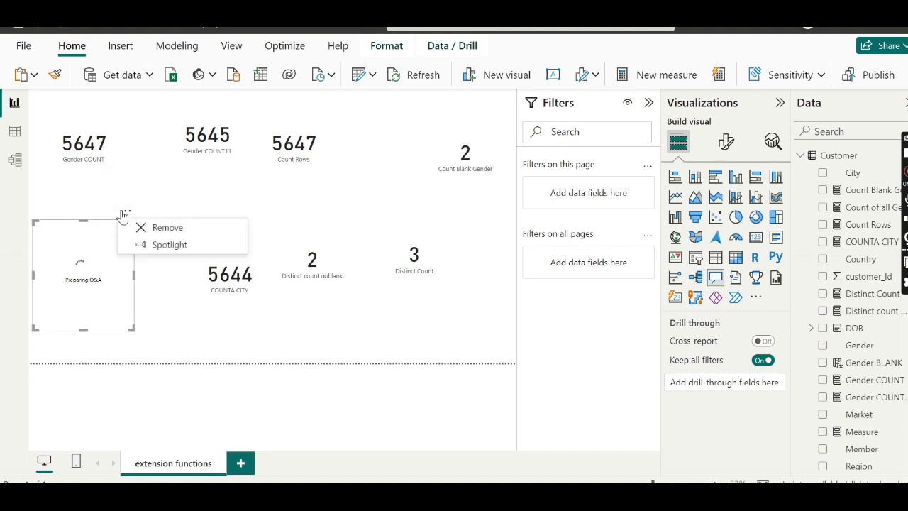
pyautogui.click(149, 230)
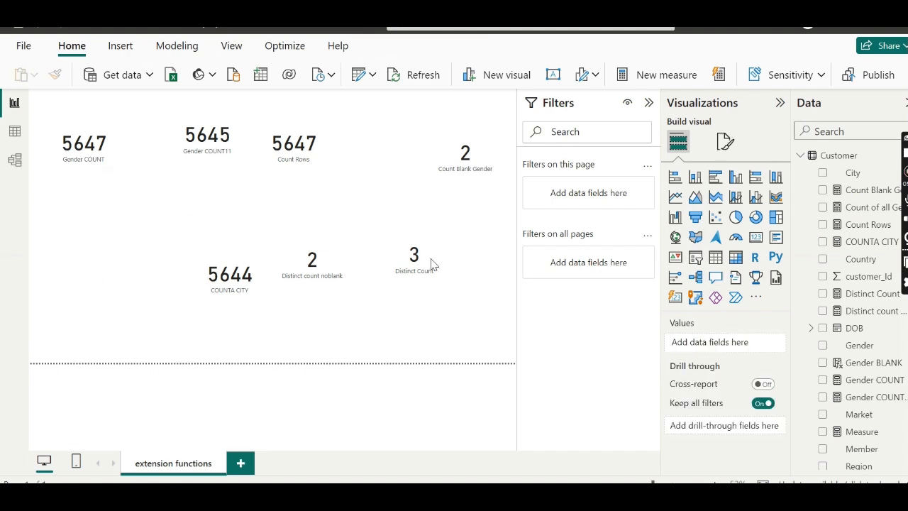
# - Add a card visual that shows the Count of all German Customers measure
pyautogui.click(755, 238)
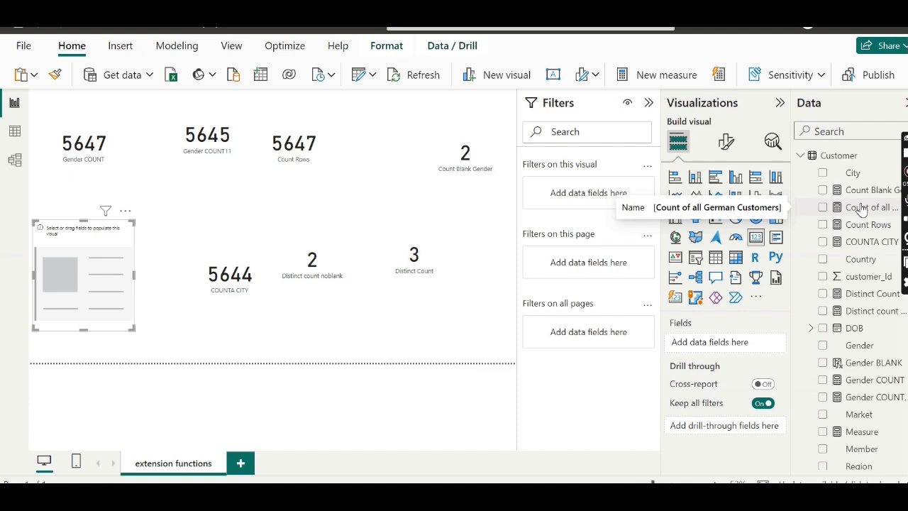
pyautogui.moveTo(860, 207); pyautogui.dragTo(732, 343)
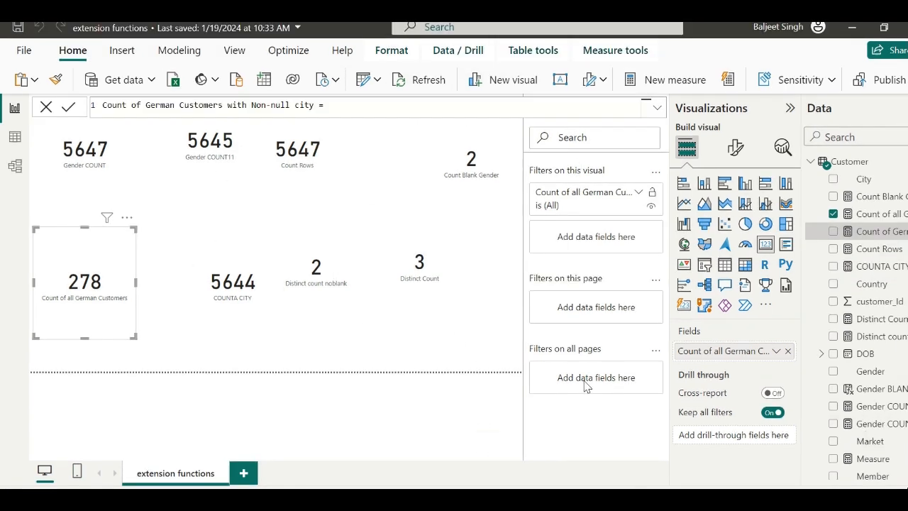
# - Create a new measure named "Count of GCW non-null city" and start its formula with the COUNTAX function
pyautogui.click(678, 83)
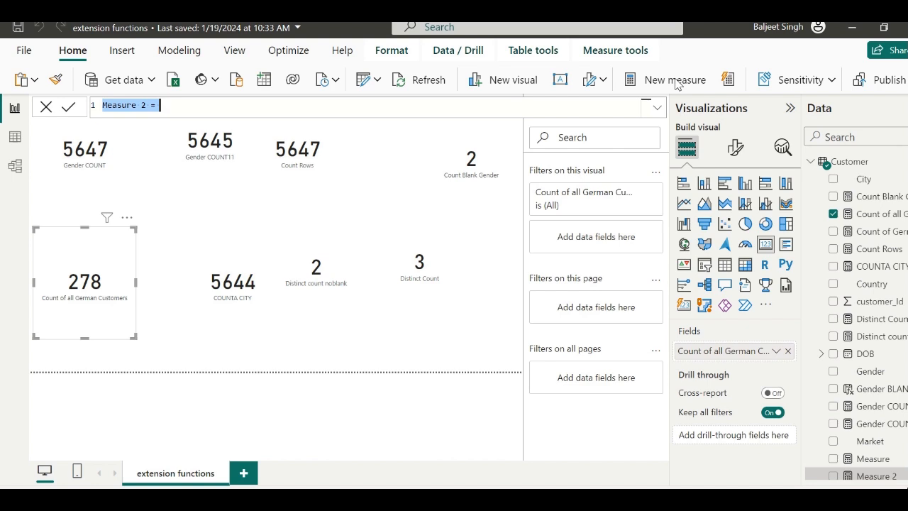
pyautogui.write('Count')
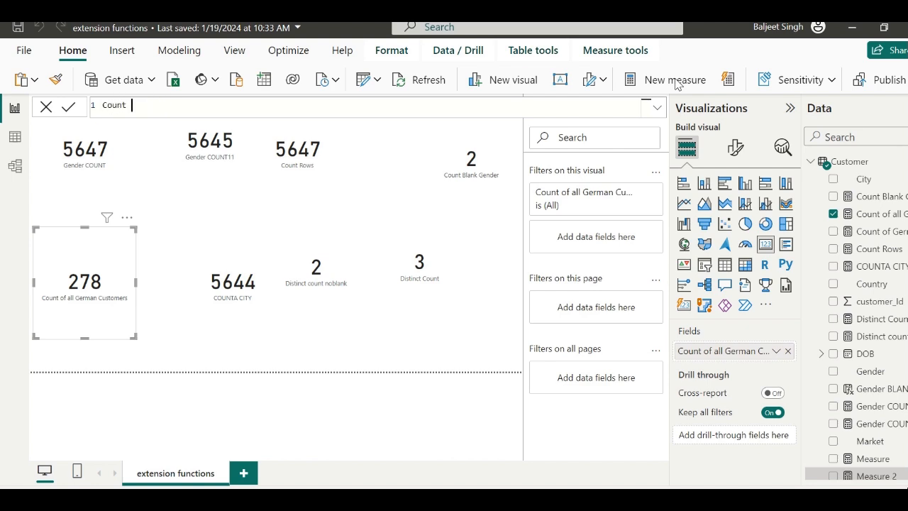
pyautogui.write(' of GCW non-null city = CO')
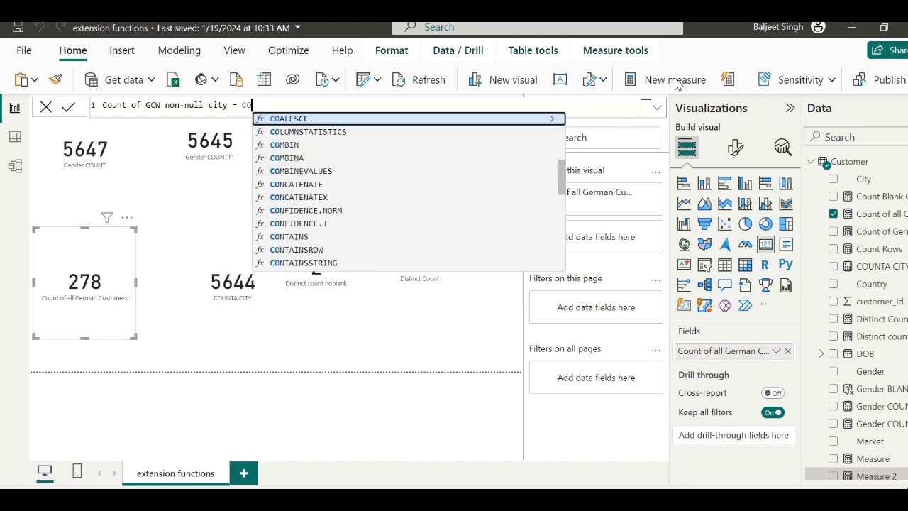
pyautogui.write('UNT')
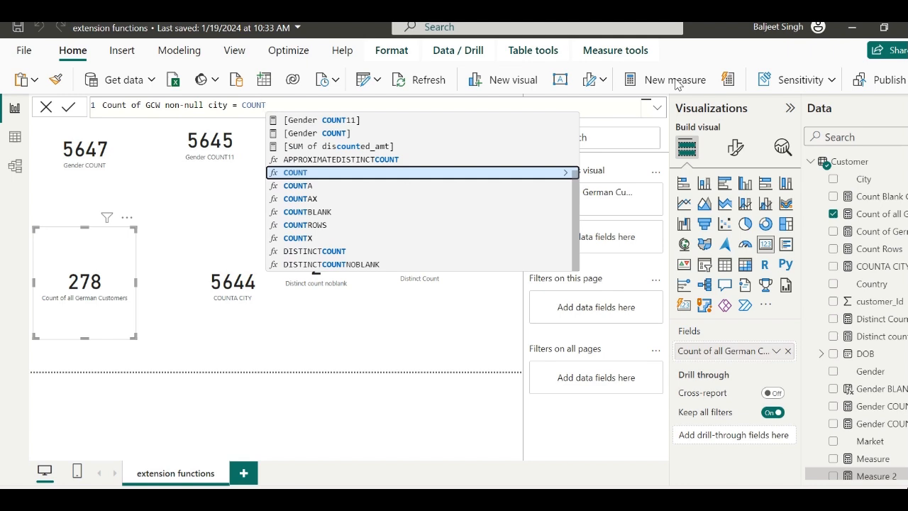
pyautogui.click(322, 200)
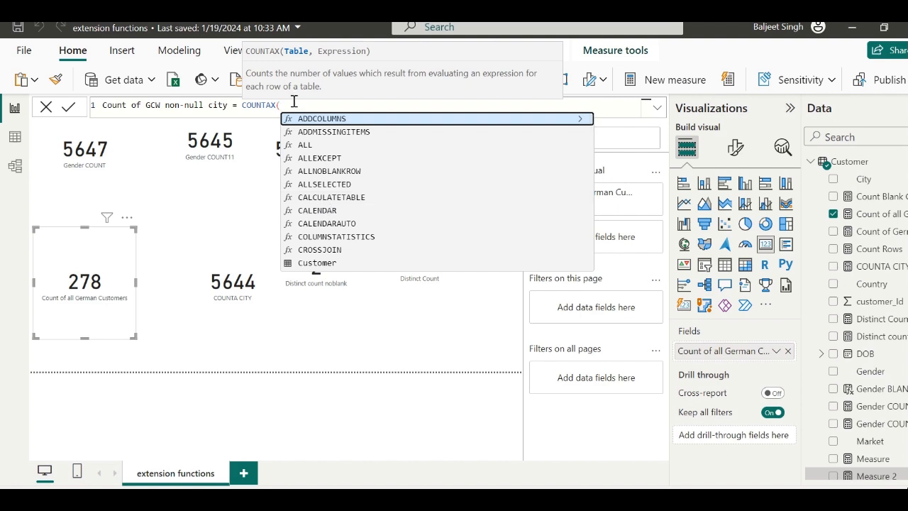
# - Enter FILTER(Customer, Customer[Country] == "Germany") as the table argument of COUNTAX, followed by a comma
pyautogui.write('FILTER')
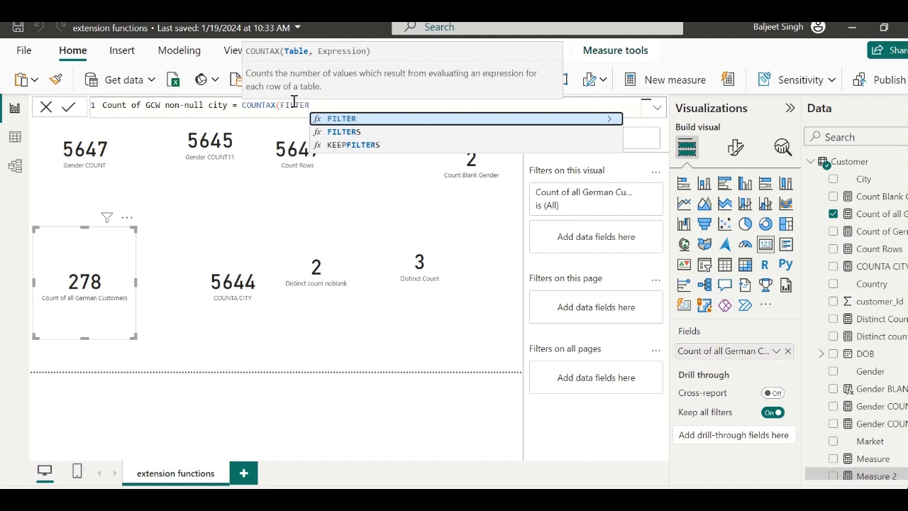
pyautogui.write('(C')
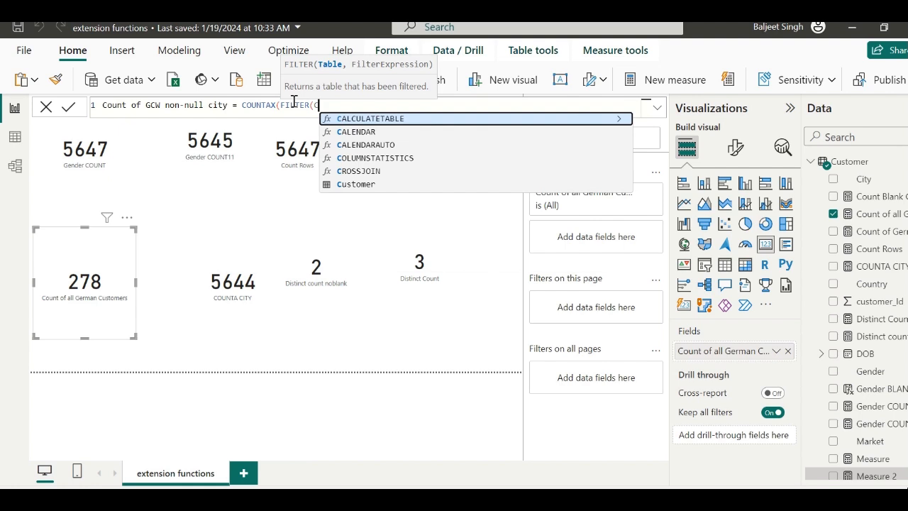
pyautogui.click(377, 187)
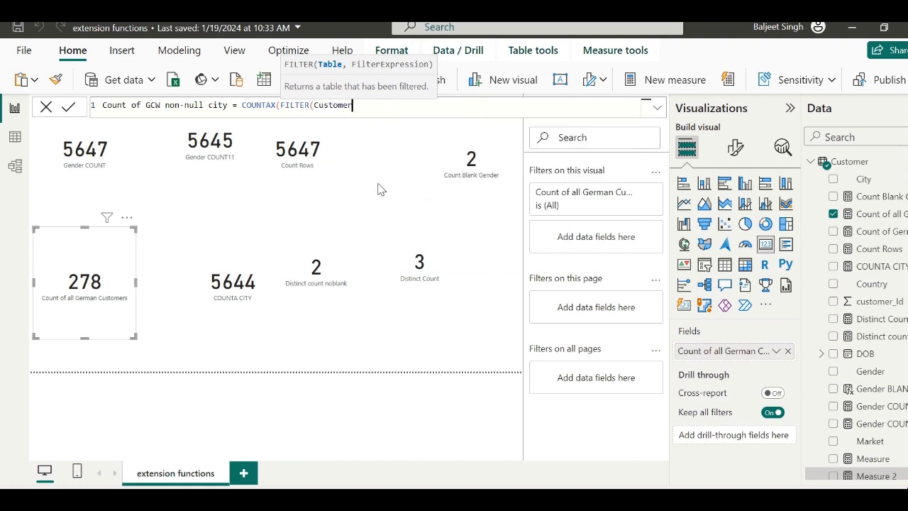
pyautogui.write(', C')
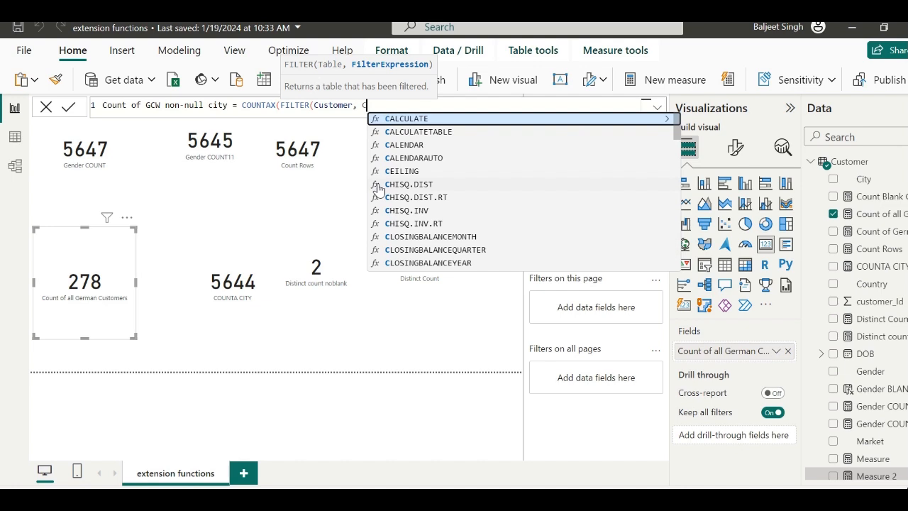
pyautogui.write('u')
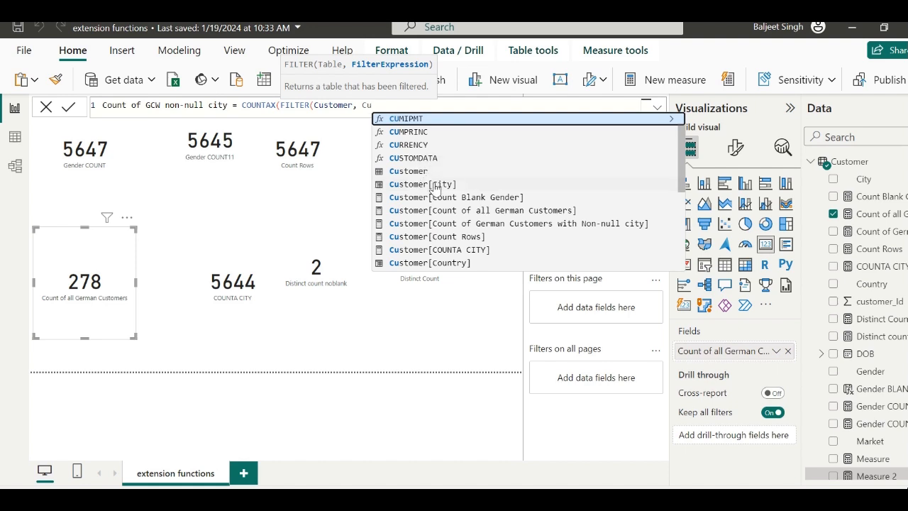
pyautogui.click(424, 263)
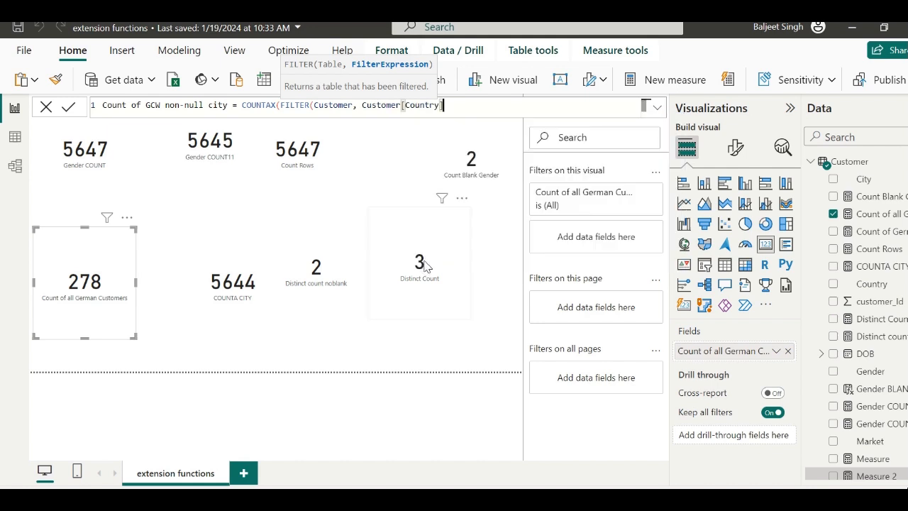
pyautogui.write('== "Germany"')
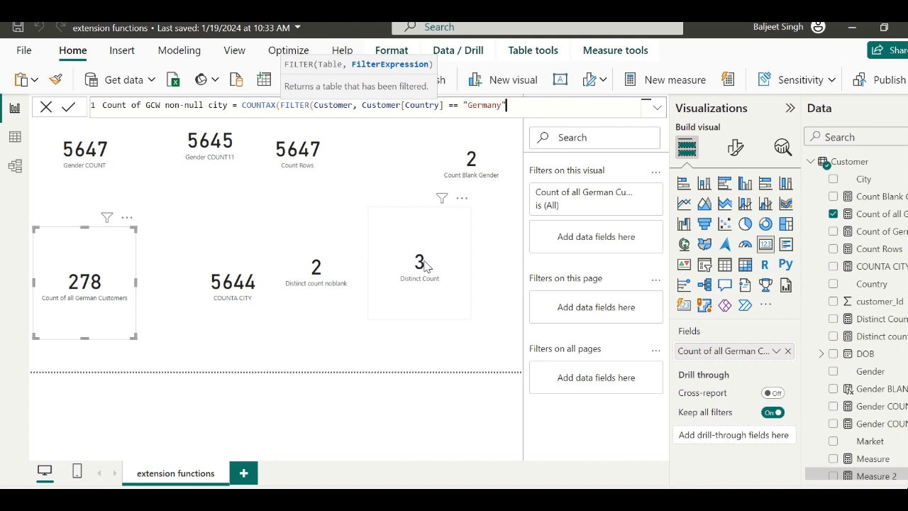
pyautogui.write('),')
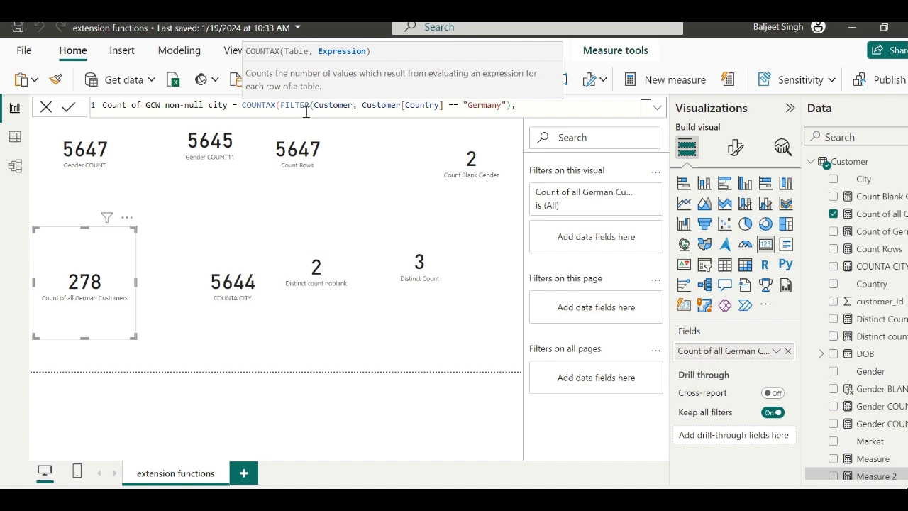
# - Complete the COUNTAX formula with Customer[City] as its expression and show the new measure on the selected card instead of Count of all German Customers
pyautogui.write('C')
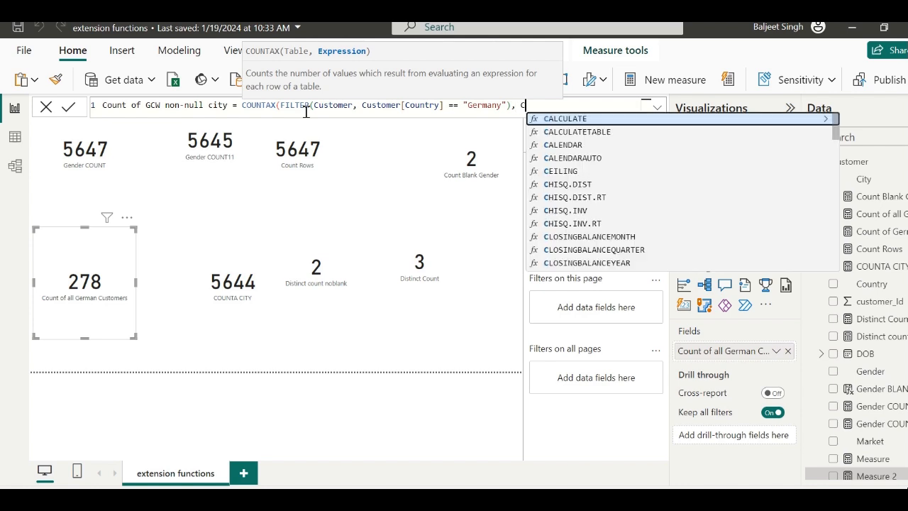
pyautogui.write('u')
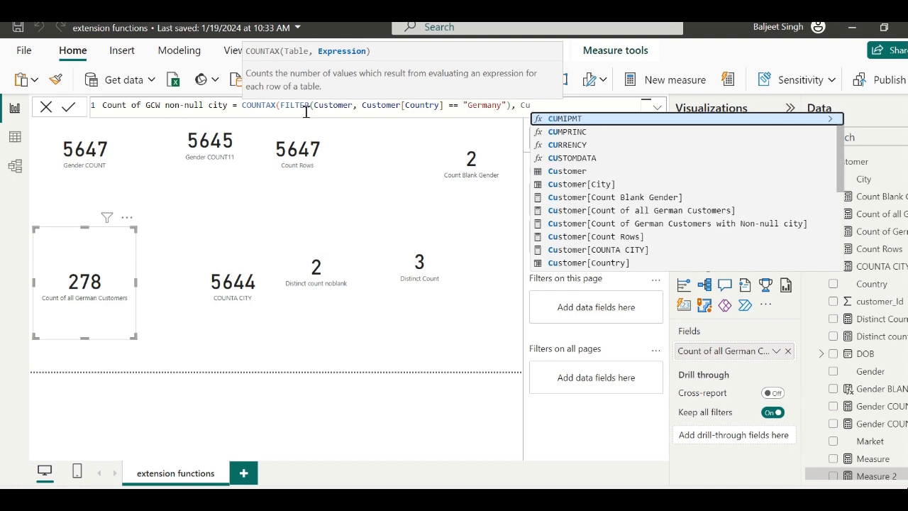
pyautogui.write('s')
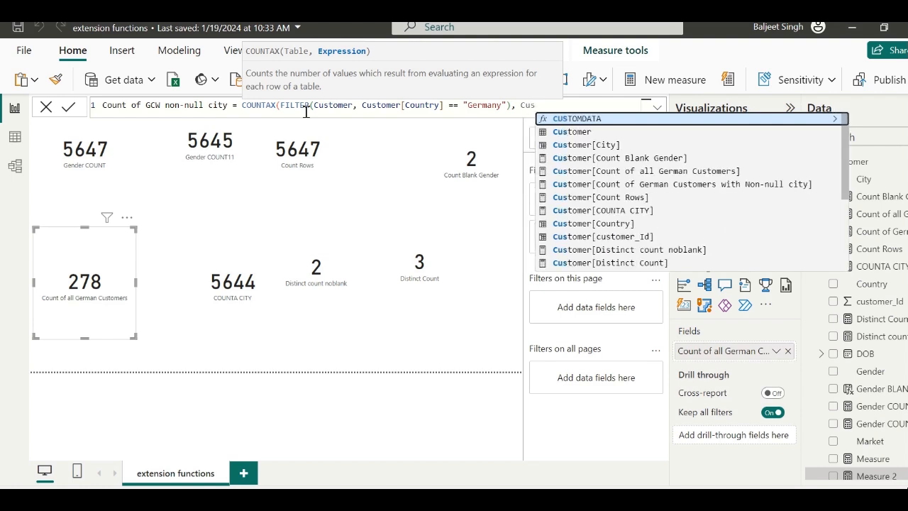
pyautogui.click(586, 148)
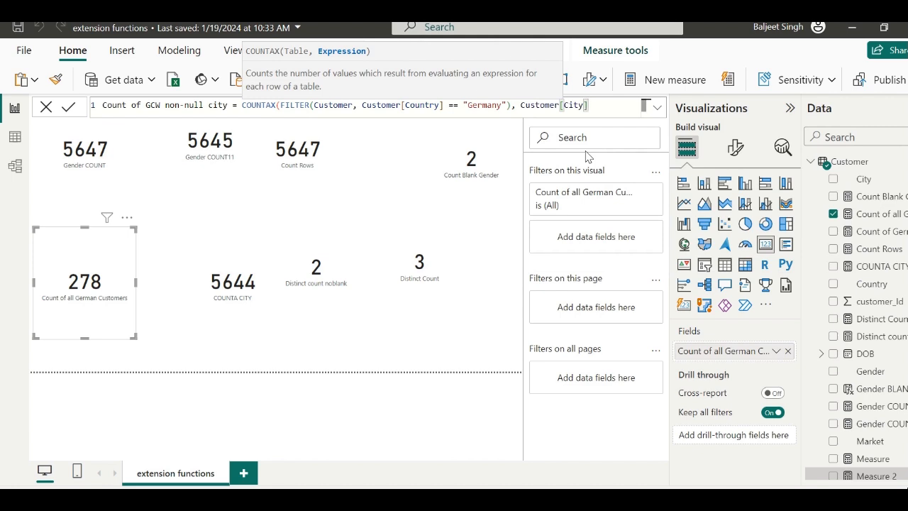
pyautogui.write(')')
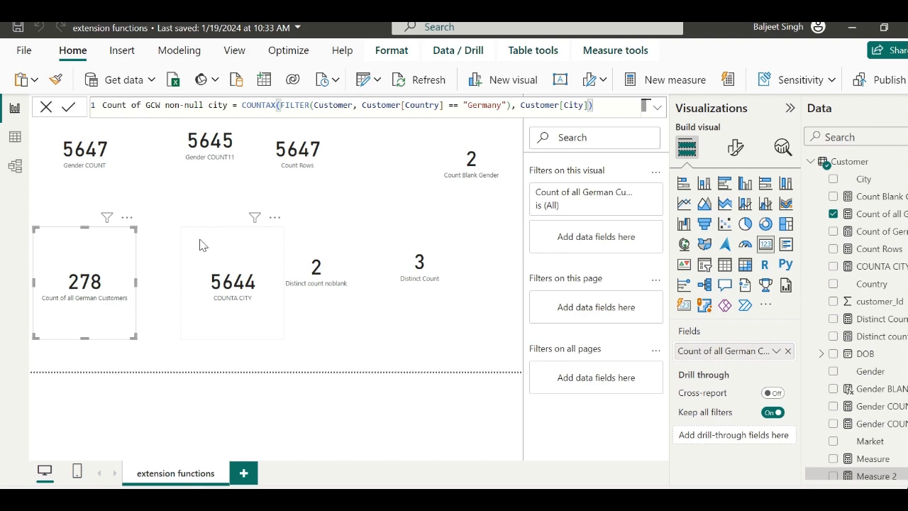
pyautogui.press('Return')
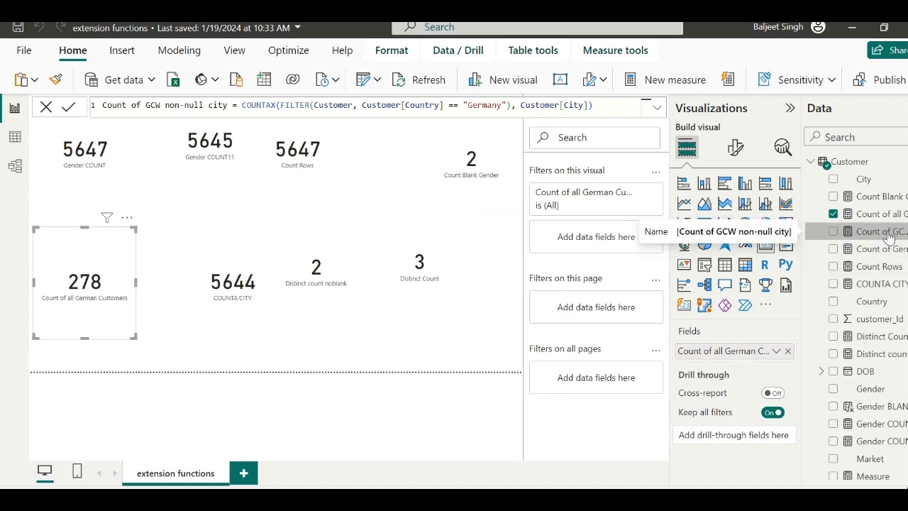
pyautogui.moveTo(888, 236); pyautogui.dragTo(752, 353)
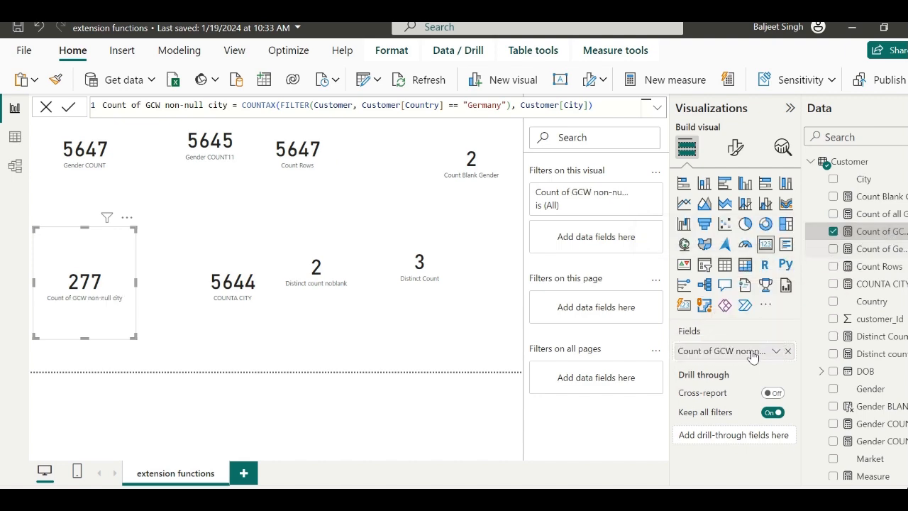